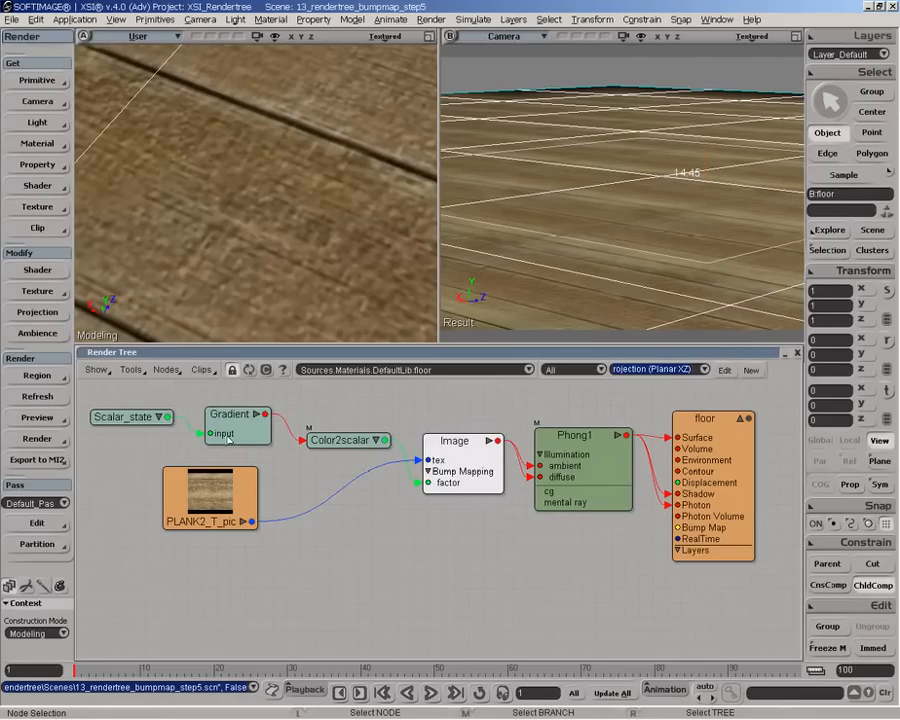
- Review the Gradient node's active input range and its RGBA color ramp
double_click(233, 429)
click(262, 139)
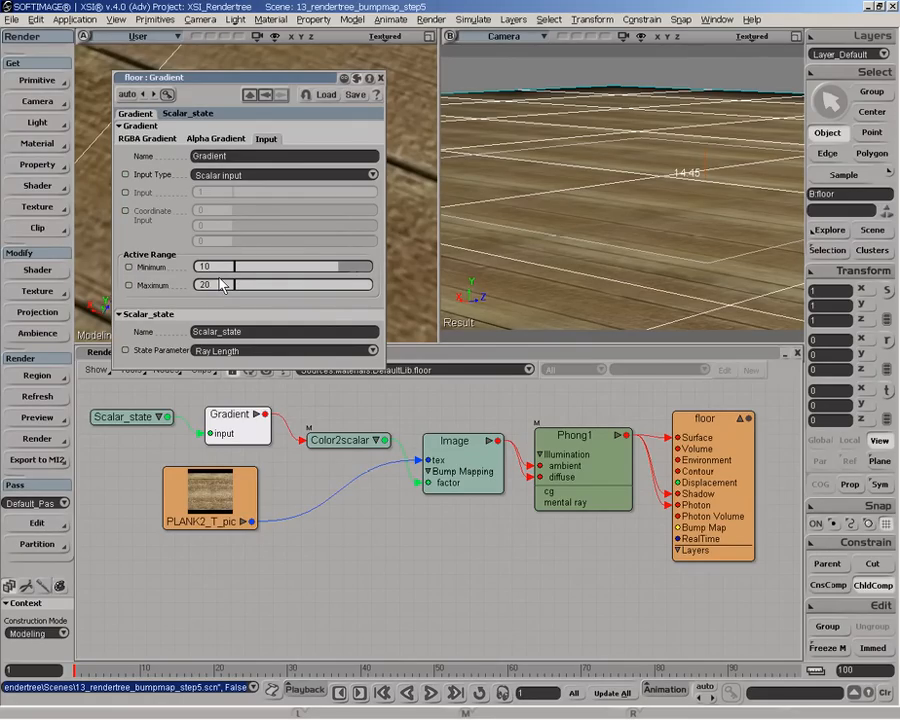
click(147, 139)
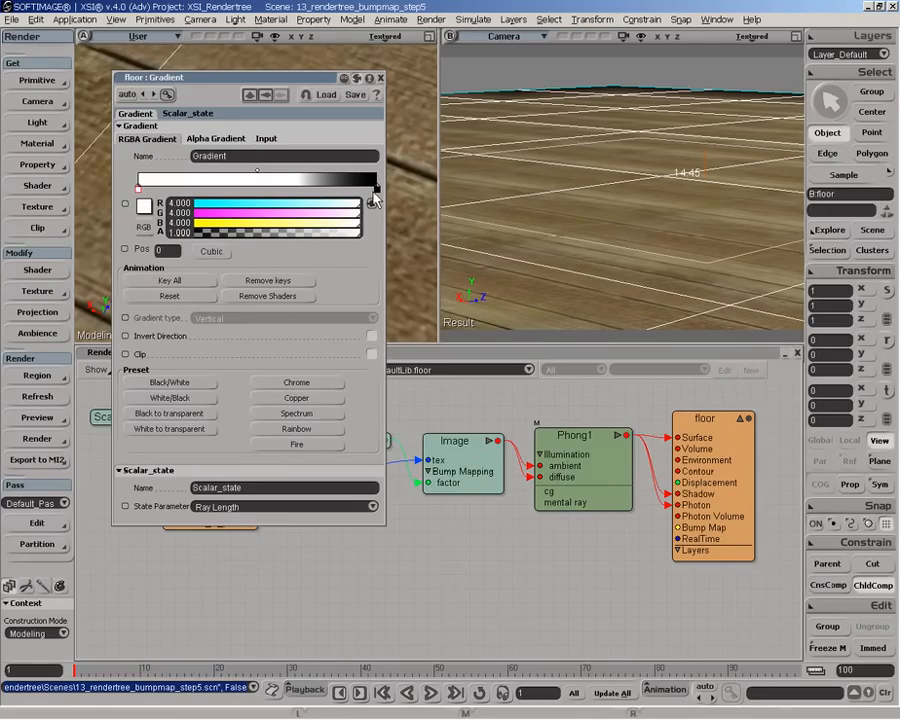
click(266, 139)
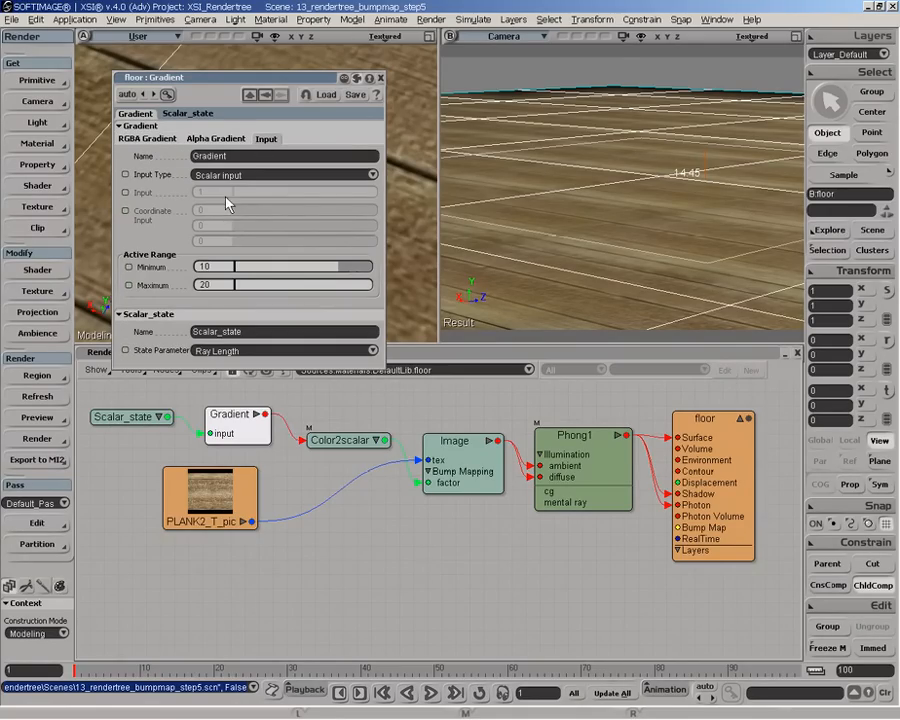
click(210, 285)
click(146, 139)
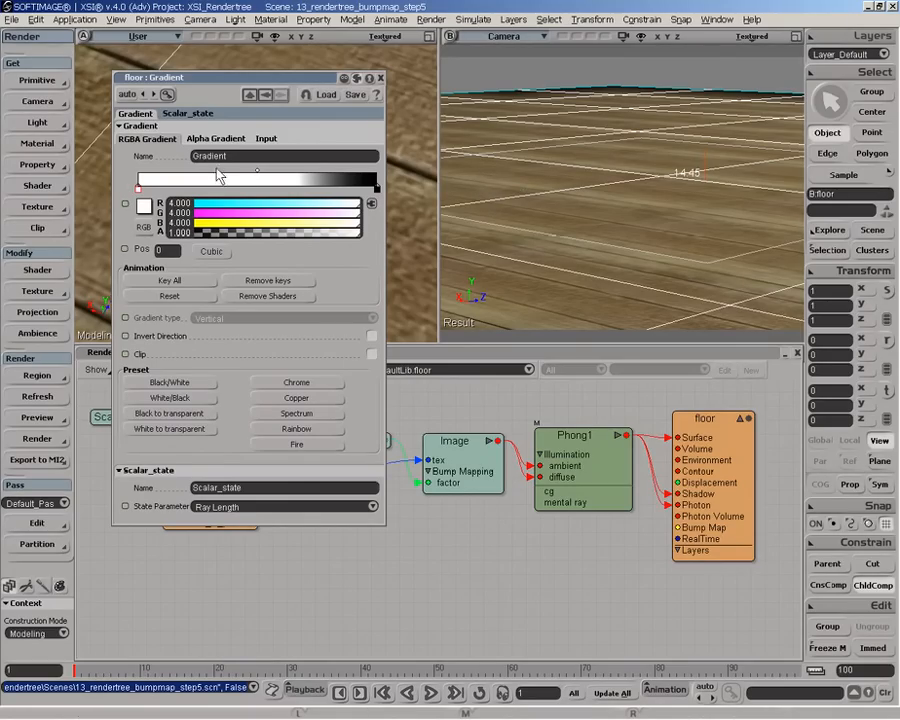
click(356, 79)
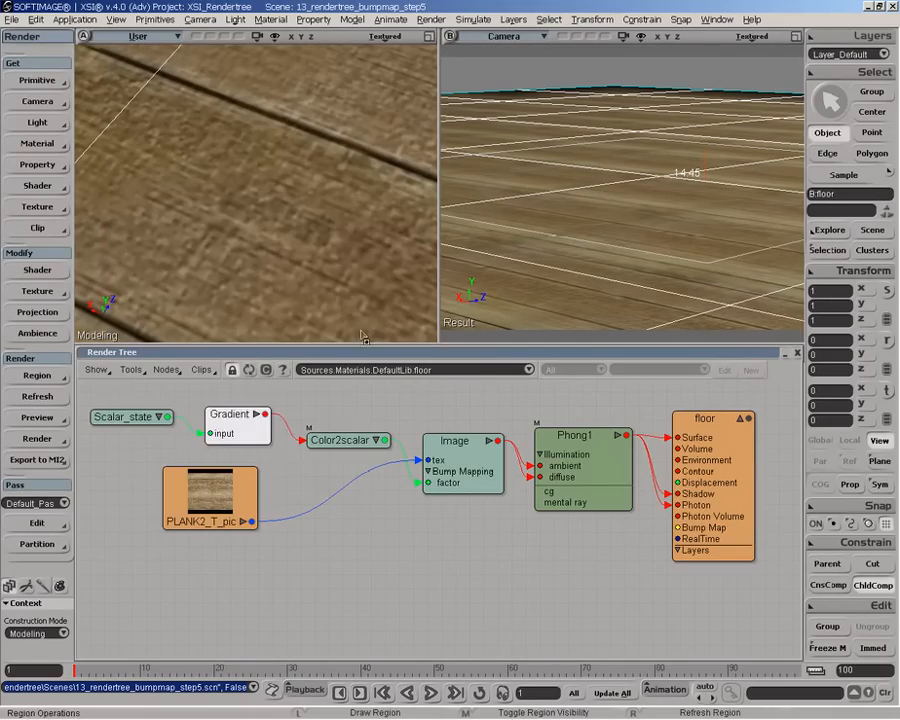
click(254, 425)
click(346, 410)
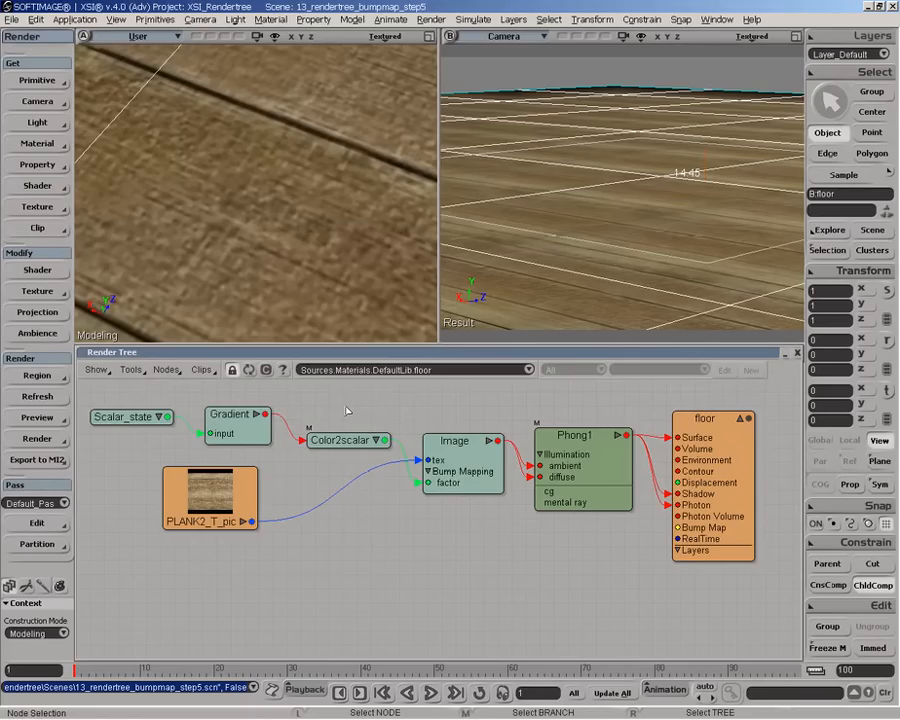
- Add a Change Range math node and feed its input from the Scalar_state node
click(167, 371)
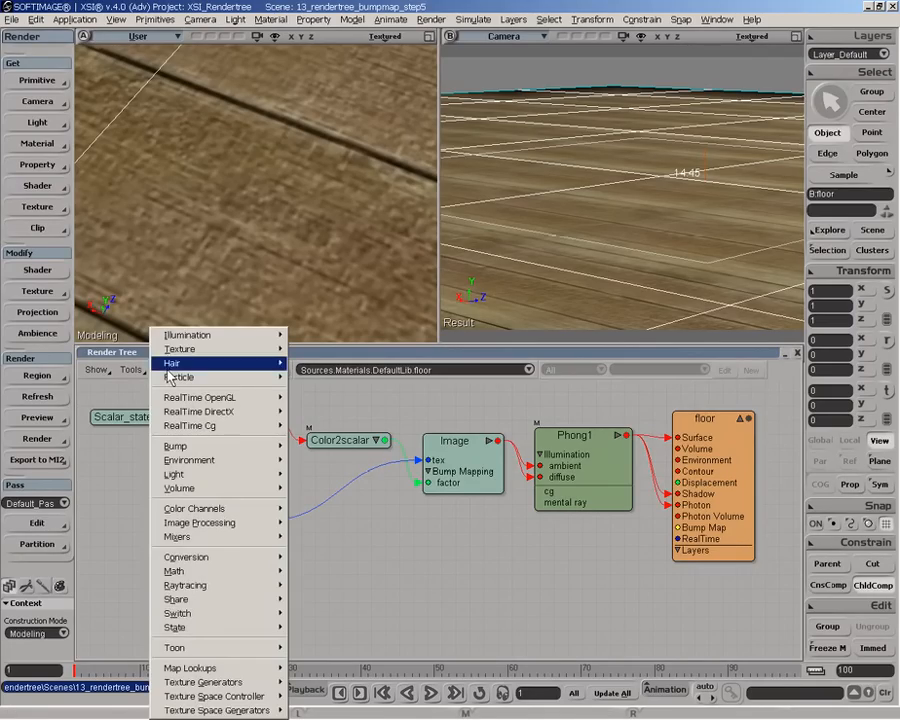
mouse_move(243, 558)
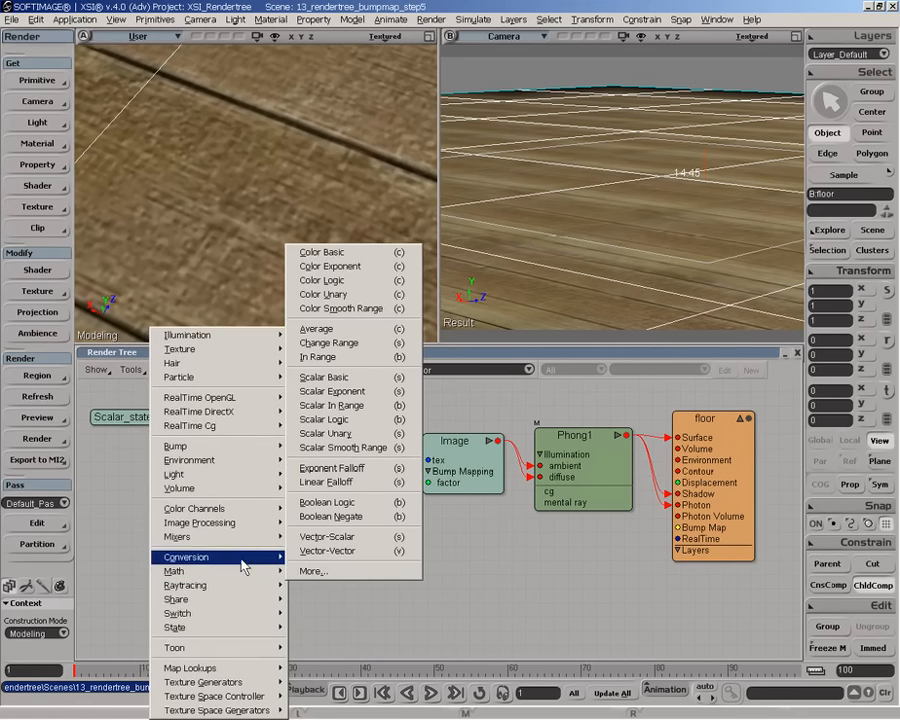
click(340, 343)
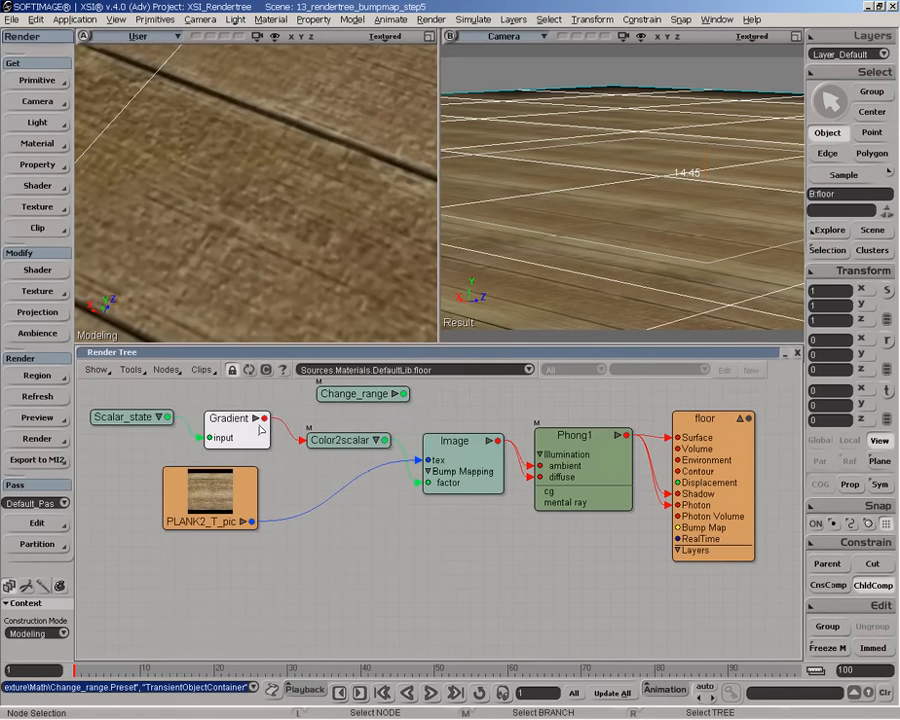
drag(168, 417, 326, 395)
click(345, 373)
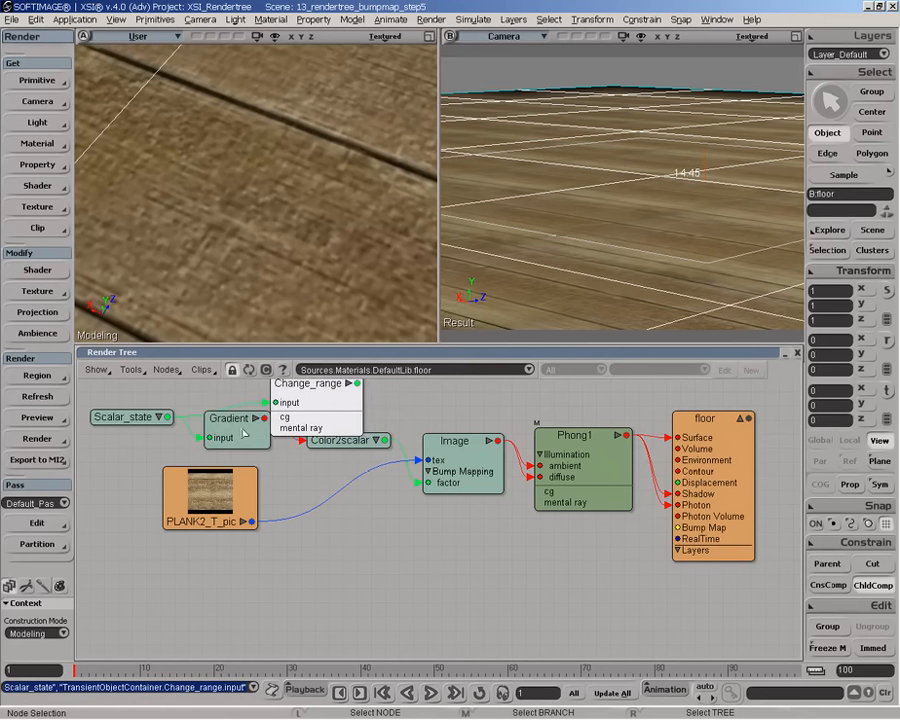
- Rearrange the render tree so the Gradient and Color2scalar nodes sit below the plank image clip, clear of Change_range
drag(242, 432, 225, 459)
drag(354, 439, 329, 577)
drag(224, 460, 192, 573)
drag(125, 417, 107, 412)
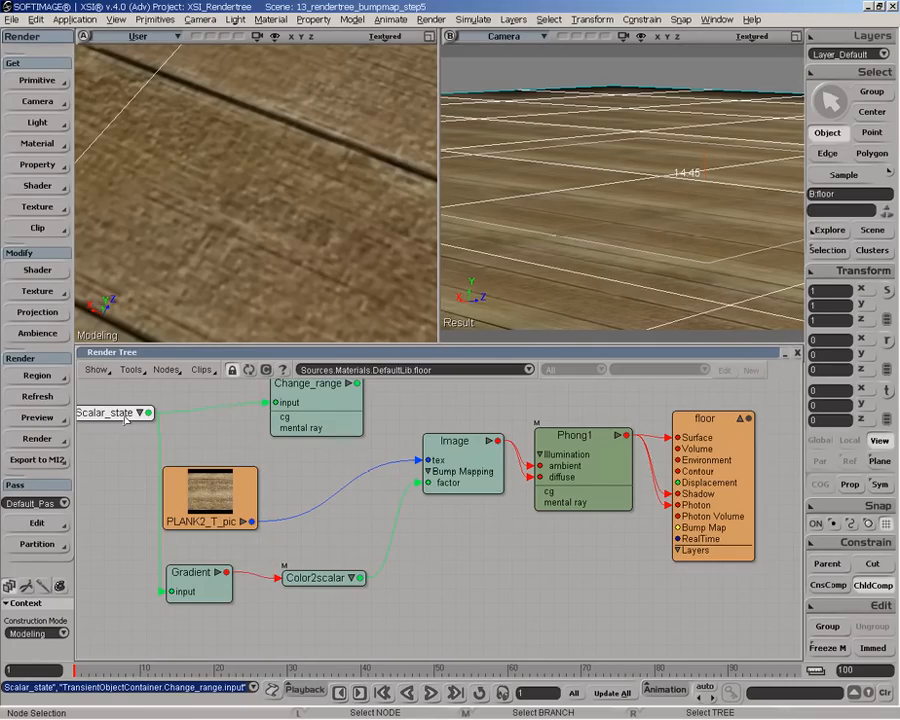
drag(220, 478, 261, 462)
drag(195, 572, 216, 563)
drag(310, 583, 327, 583)
drag(220, 581, 227, 580)
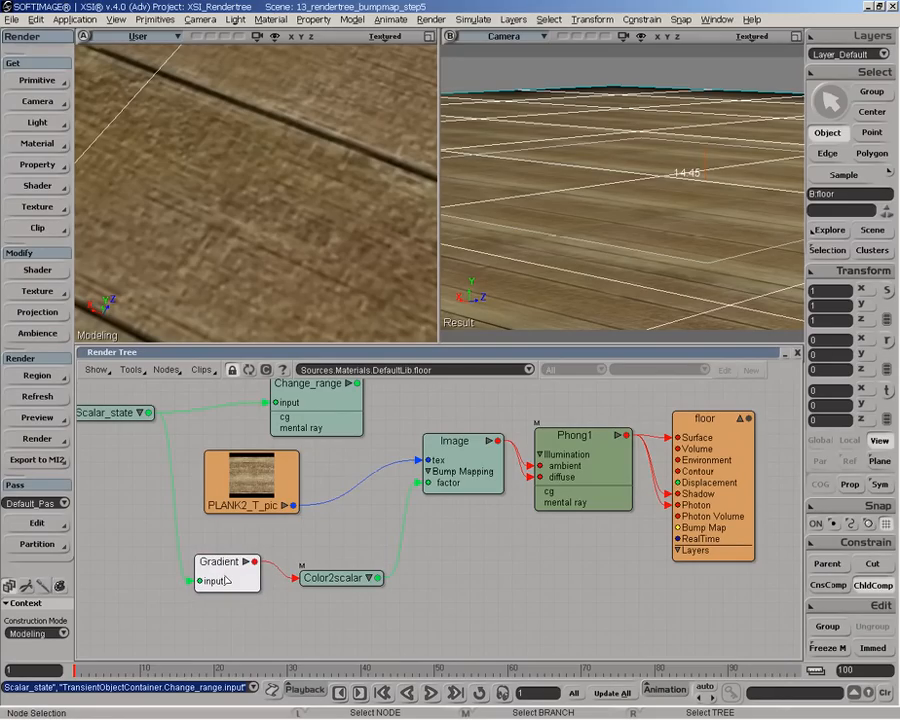
- Connect the Change_range output to the Image node's bump mapping factor in place of Color2scalar
drag(322, 408, 440, 440)
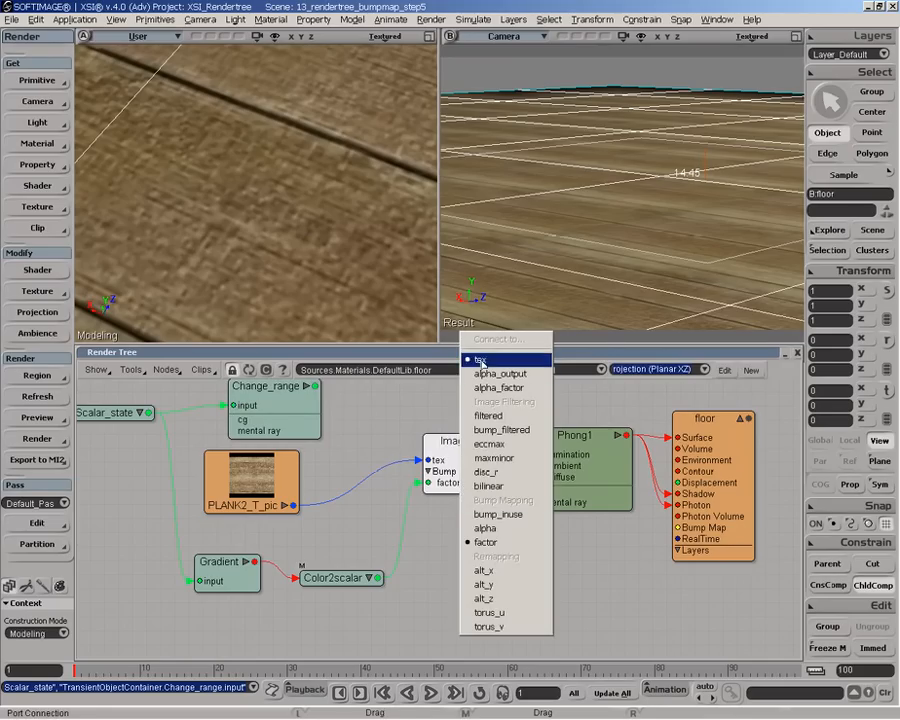
click(486, 542)
click(255, 421)
drag(255, 421, 264, 415)
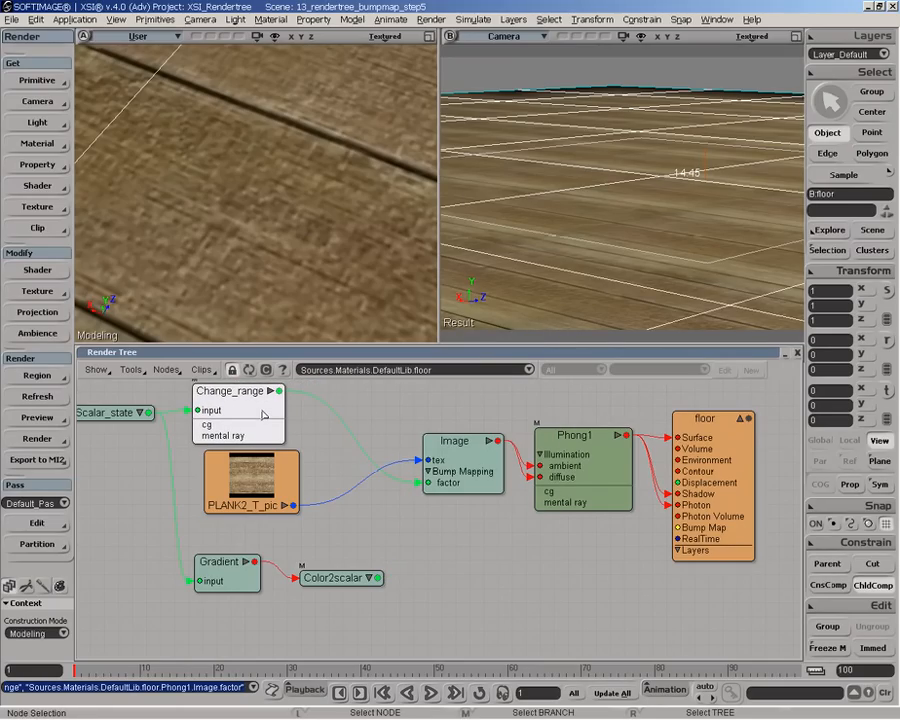
- Set the Change_range node's old range to start at 10 and end at 20
double_click(264, 415)
click(218, 180)
click(209, 200)
click(217, 180)
text(10)
key(Tab)
text(20)
key(Tab)
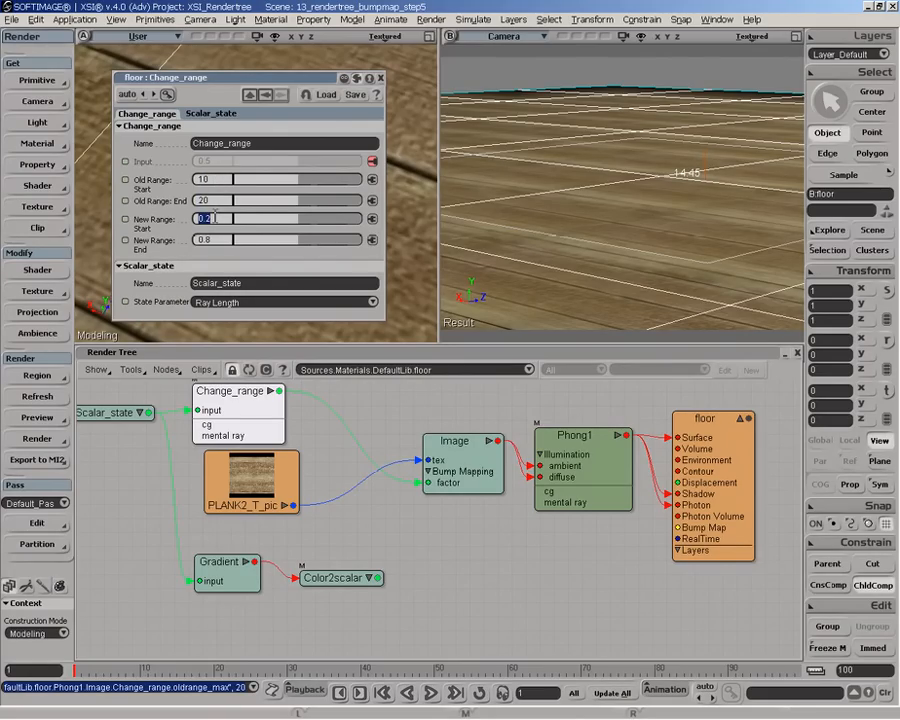
- Set the Change_range node's new range to start at 6 and end at 0
text(2)
text(6)
key(Tab)
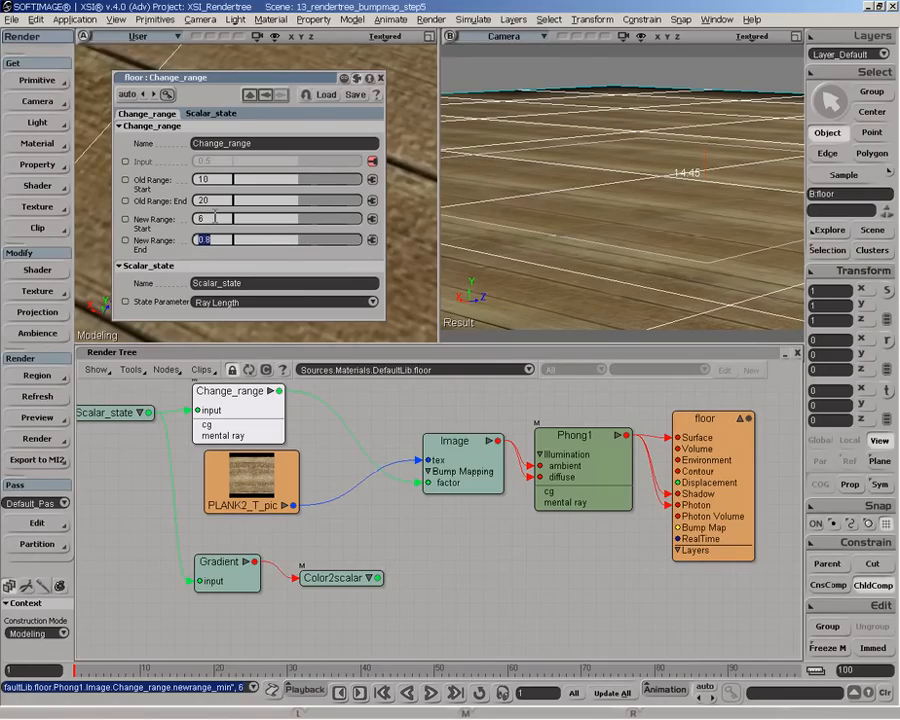
text(0)
key(Return)
click(381, 78)
drag(265, 393, 281, 394)
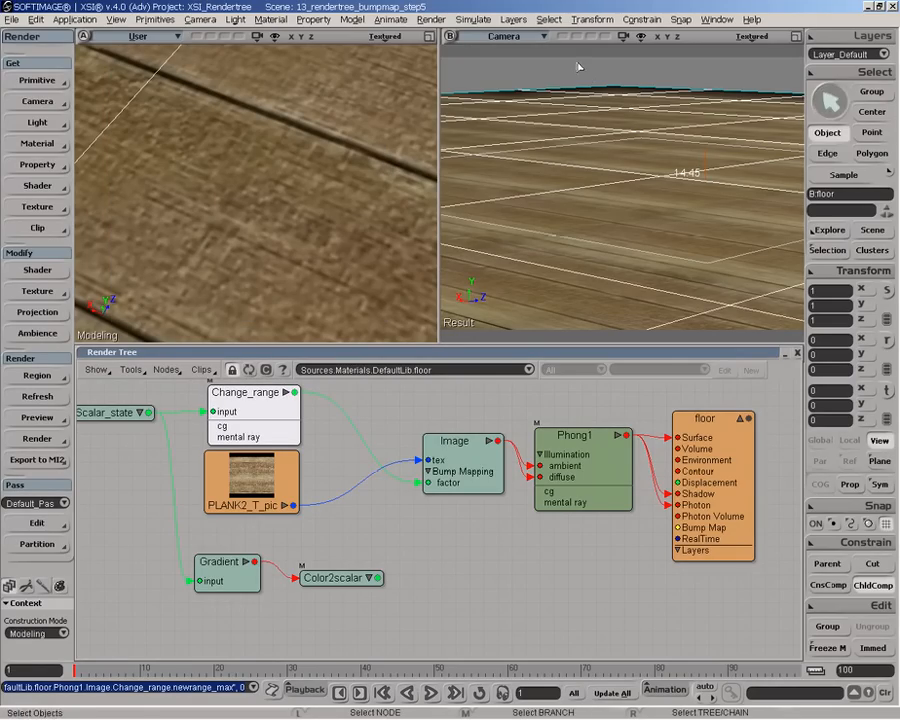
- Render a tall, narrow region from the horizon to the near floor in the Camera view and check the Change_range values
mouse_move(576, 60)
mouse_down()
mouse_move(644, 222)
mouse_move(650, 328)
mouse_up()
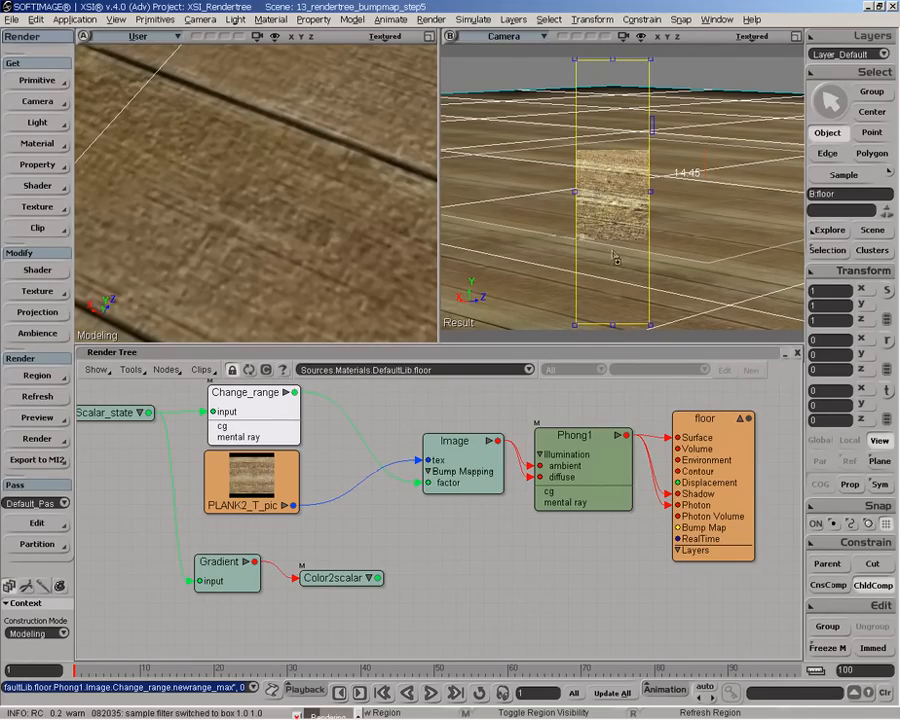
double_click(273, 437)
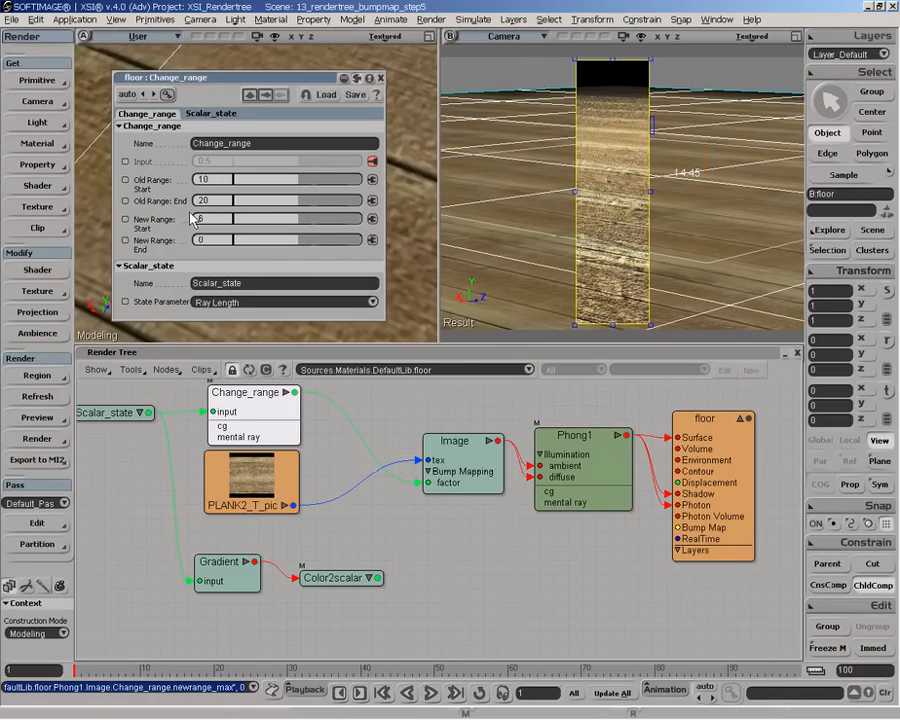
click(379, 78)
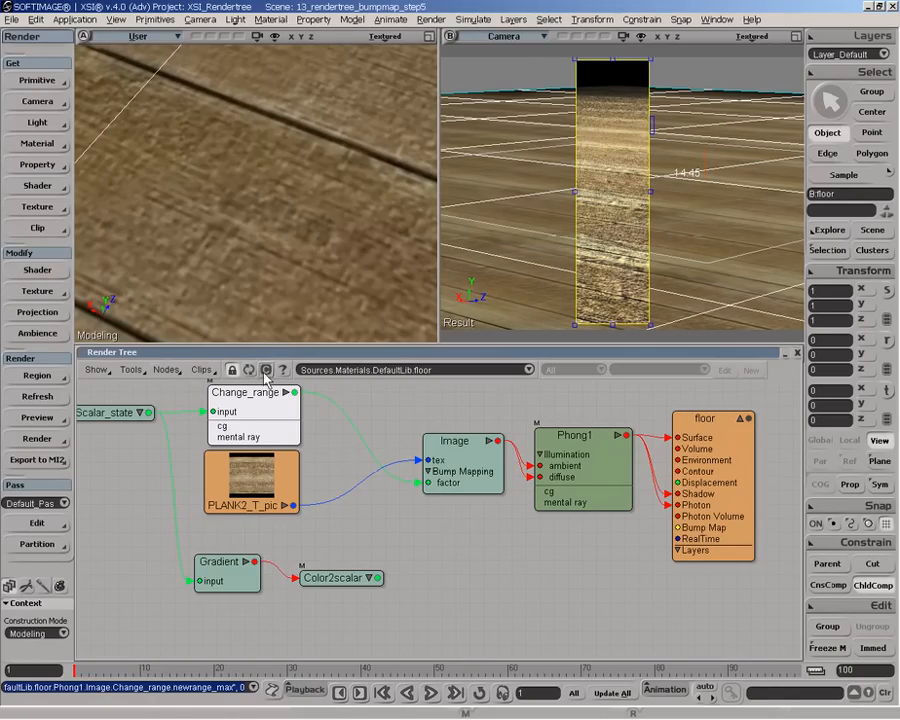
- Reposition the Scalar_state, Change_range, plank clip, Gradient and Color2scalar nodes to free space before the Image node
click(168, 370)
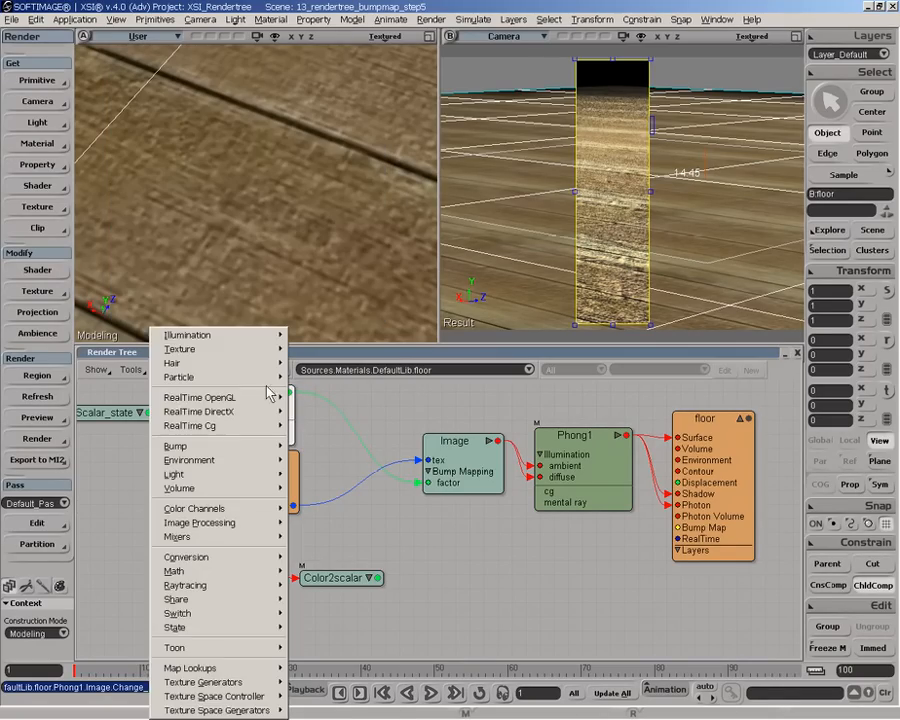
click(363, 396)
drag(243, 405, 239, 407)
click(103, 414)
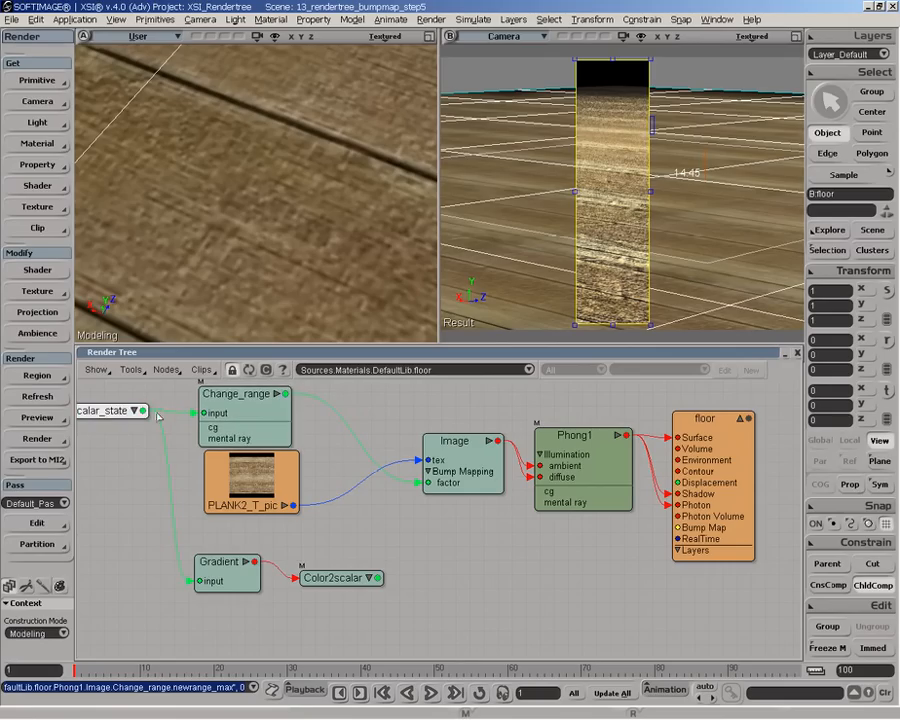
click(250, 404)
drag(250, 490, 231, 508)
drag(214, 582, 154, 578)
drag(357, 580, 299, 580)
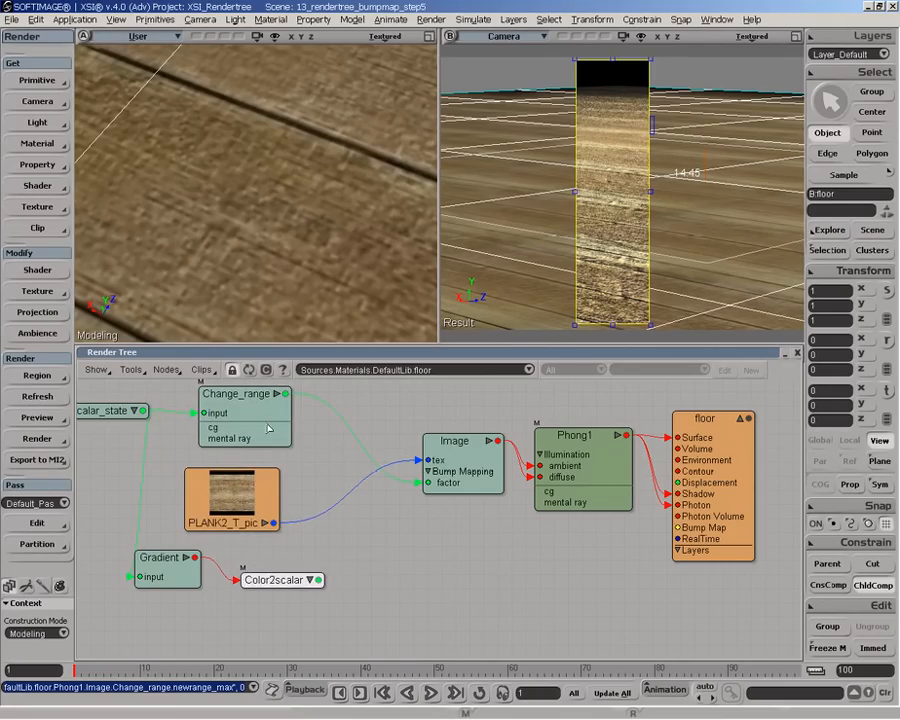
drag(242, 420, 235, 428)
double_click(243, 408)
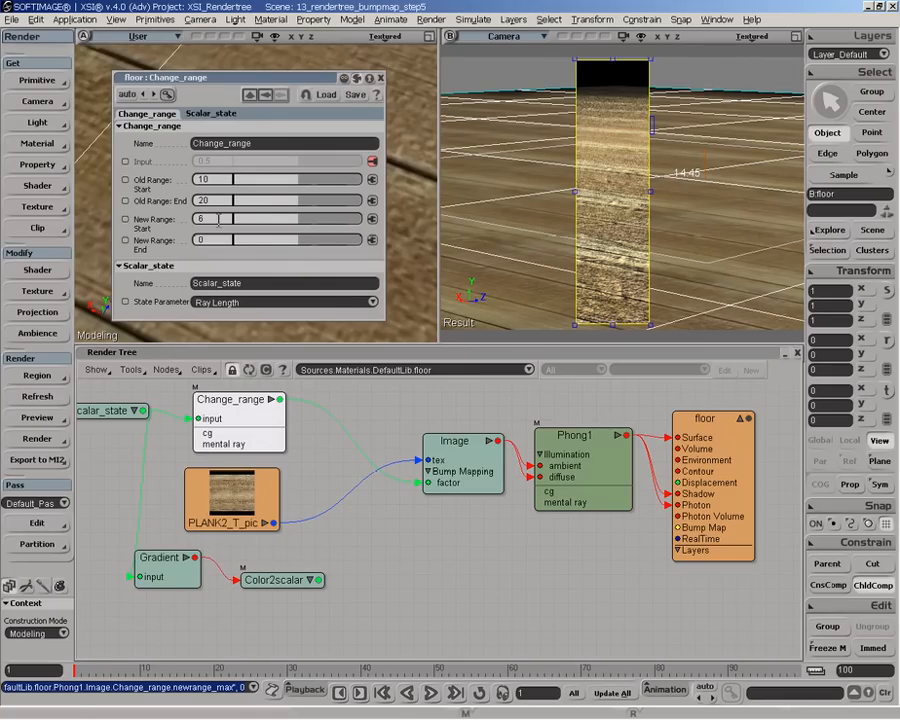
click(381, 78)
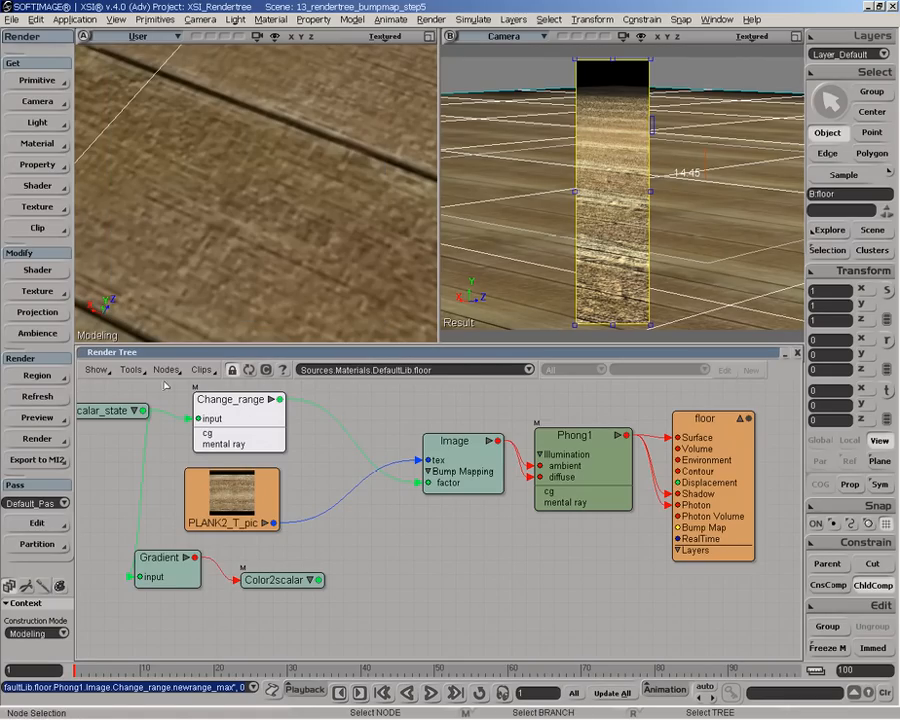
- Add a Scalar Basic math node and connect the Change_range output to its input1
click(165, 370)
mouse_move(175, 571)
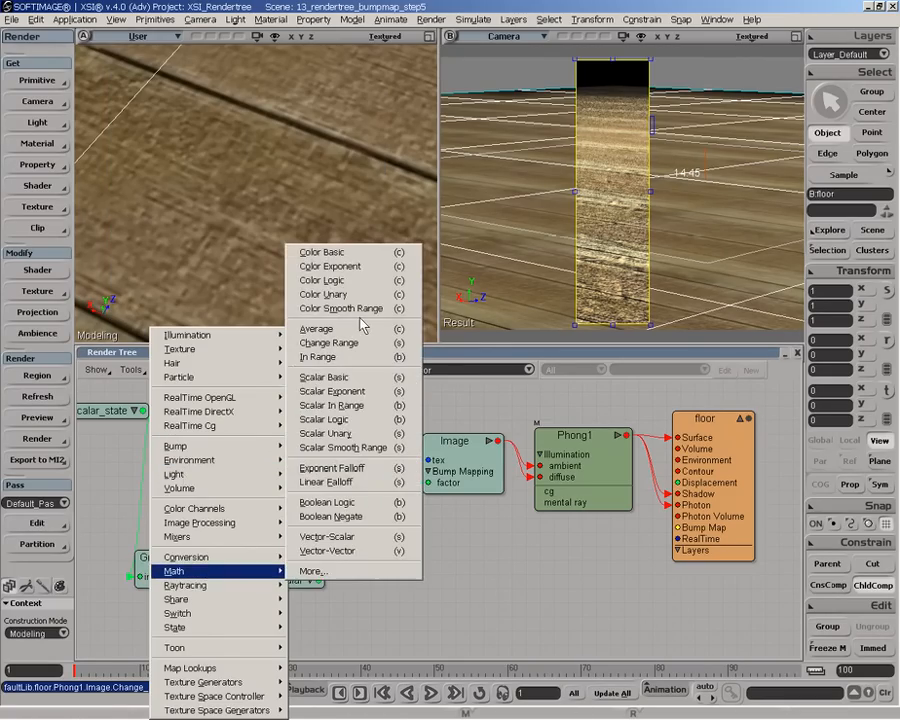
click(366, 379)
drag(390, 398, 344, 400)
drag(279, 402, 374, 396)
click(385, 397)
- Set the Scalar_Math_Basic node's operation to Minimum and its Input 2 to 6
double_click(385, 402)
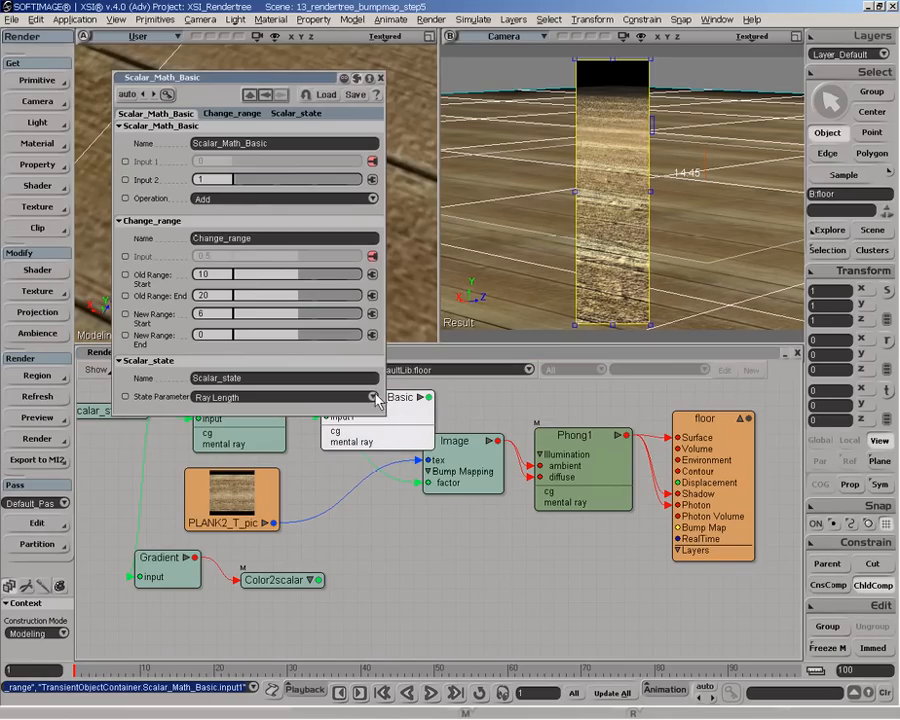
click(250, 198)
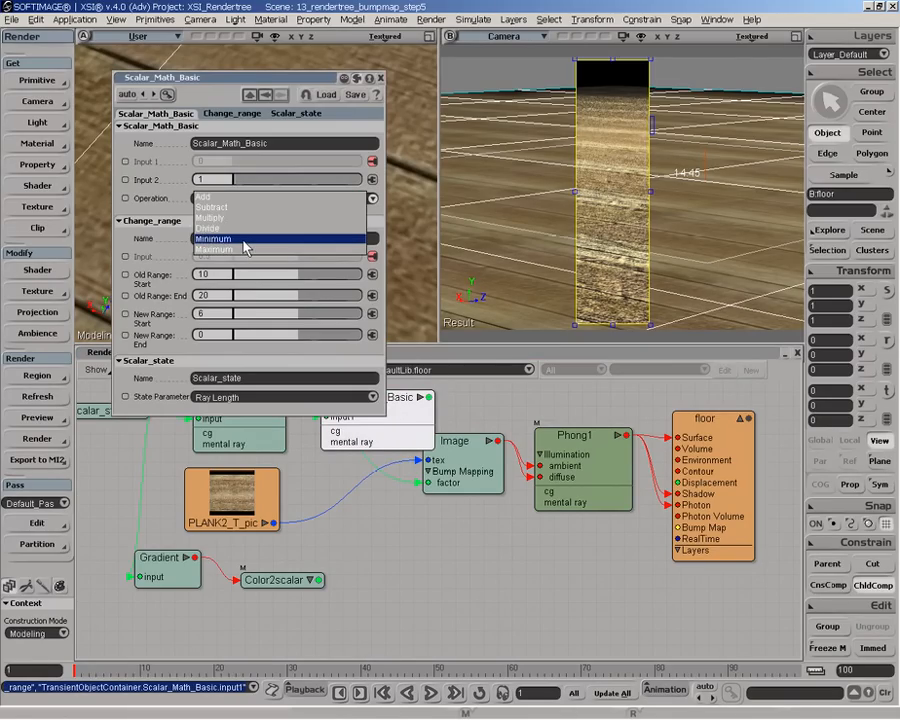
click(243, 240)
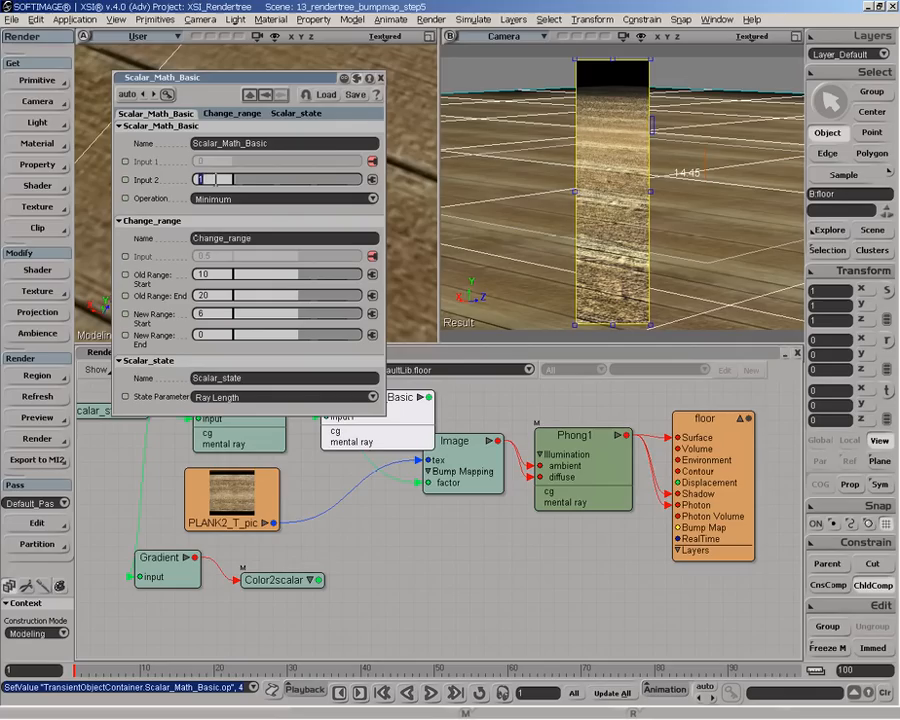
text(6)
key(Return)
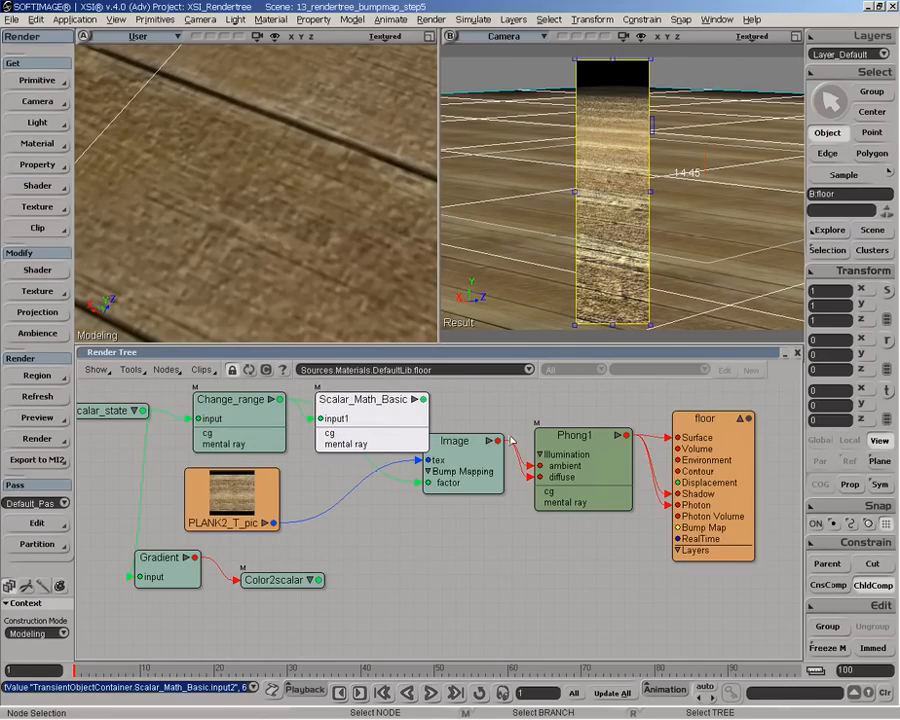
- Space out the floor, Phong1 and Image nodes and place Scalar_Math_Basic between Change_range and Image without overlap
drag(705, 440, 757, 440)
drag(550, 468, 595, 468)
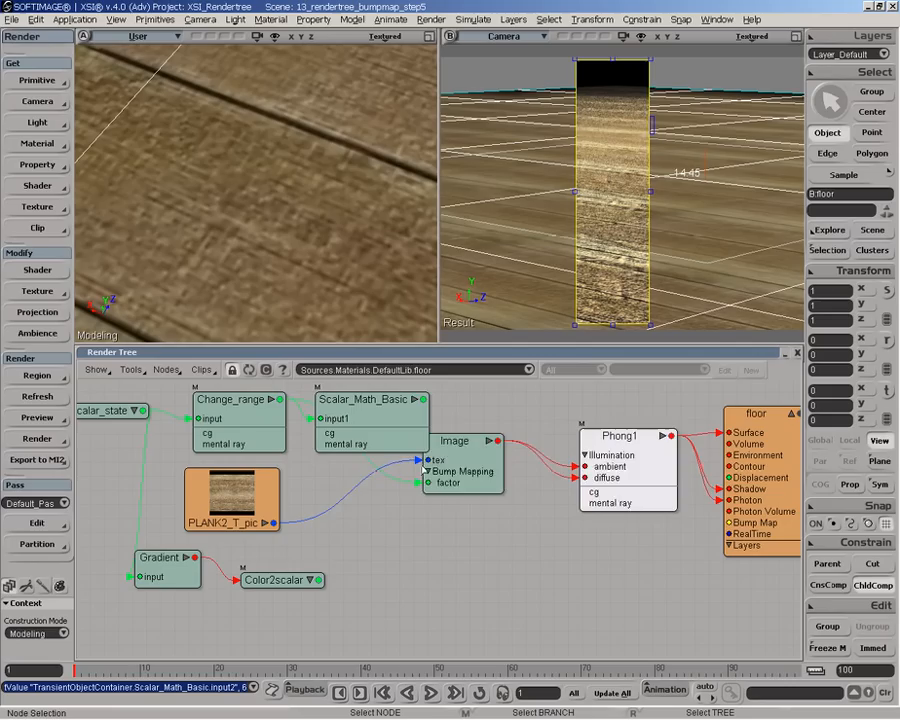
drag(465, 470, 496, 473)
drag(376, 416, 366, 452)
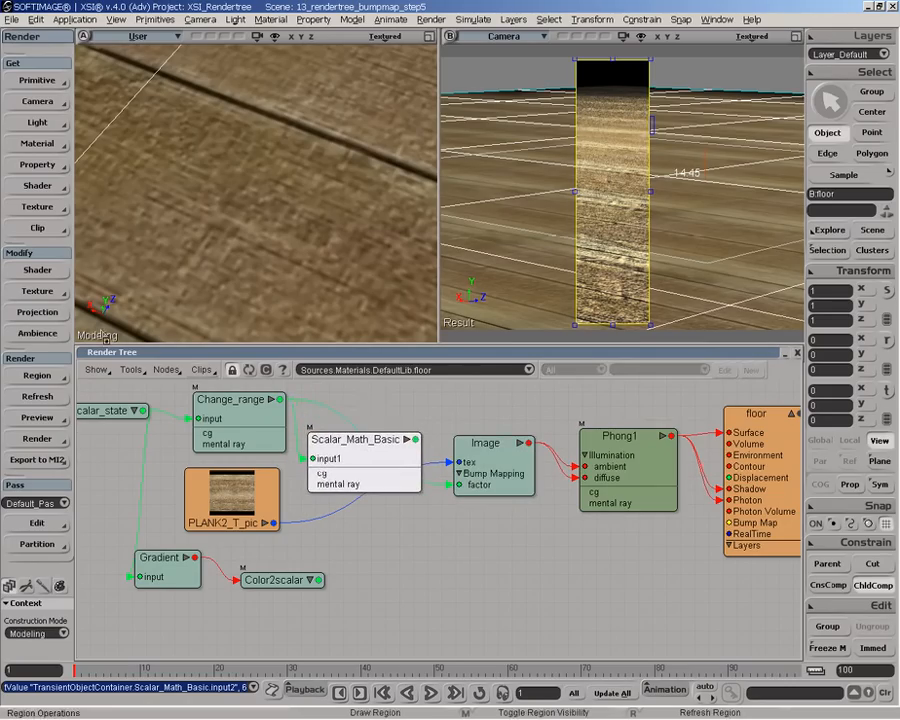
- Add a second Scalar Basic math node above Image, with the Maximum operation and Input 2 at 0
middle_click(162, 370)
drag(416, 397, 486, 398)
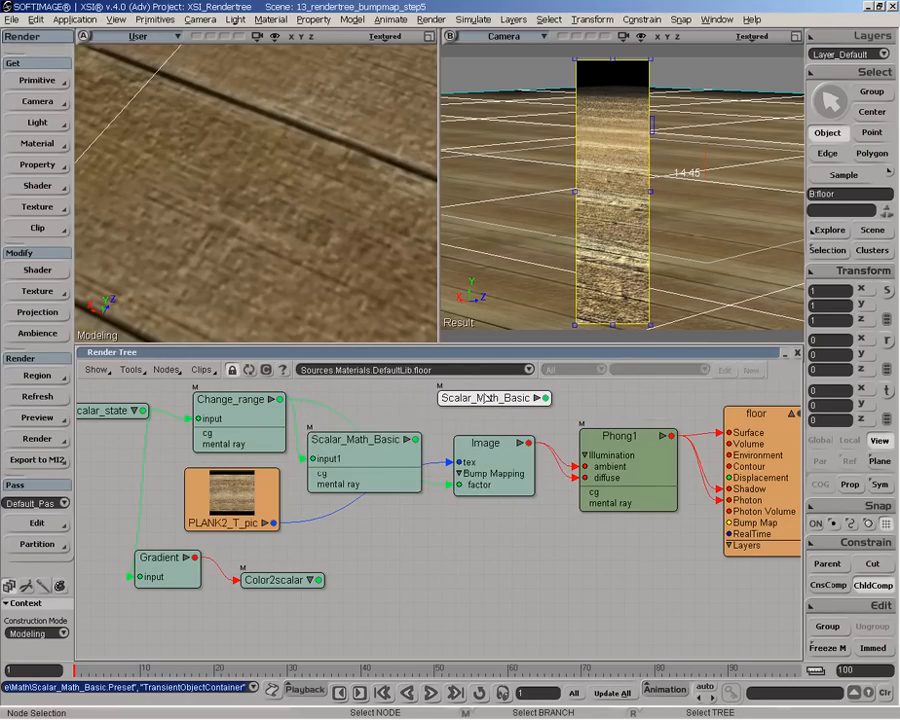
double_click(484, 398)
click(235, 185)
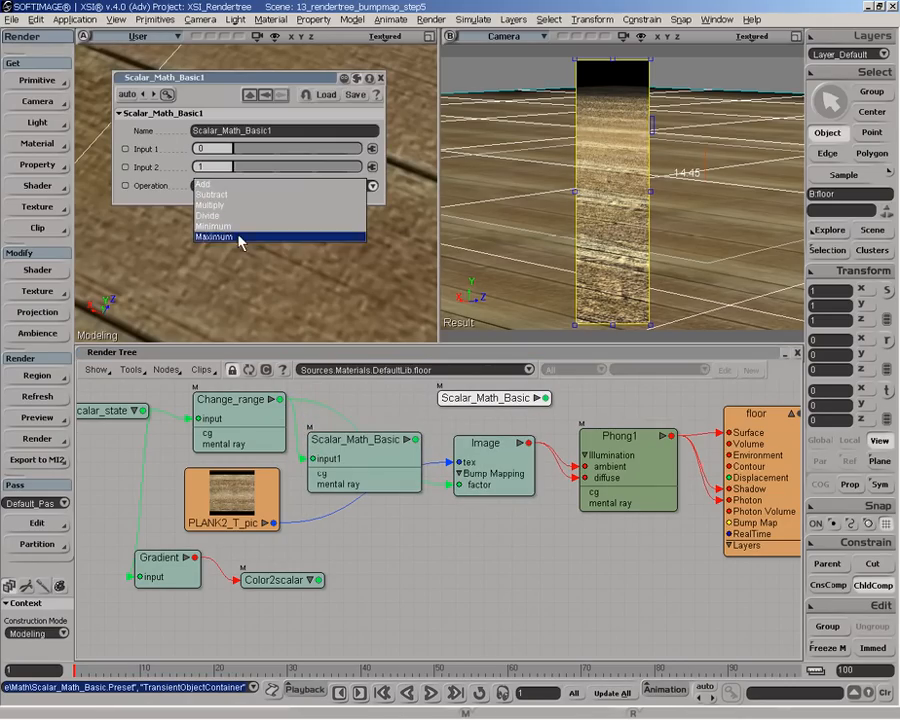
click(240, 237)
click(204, 167)
text(0)
key(Return)
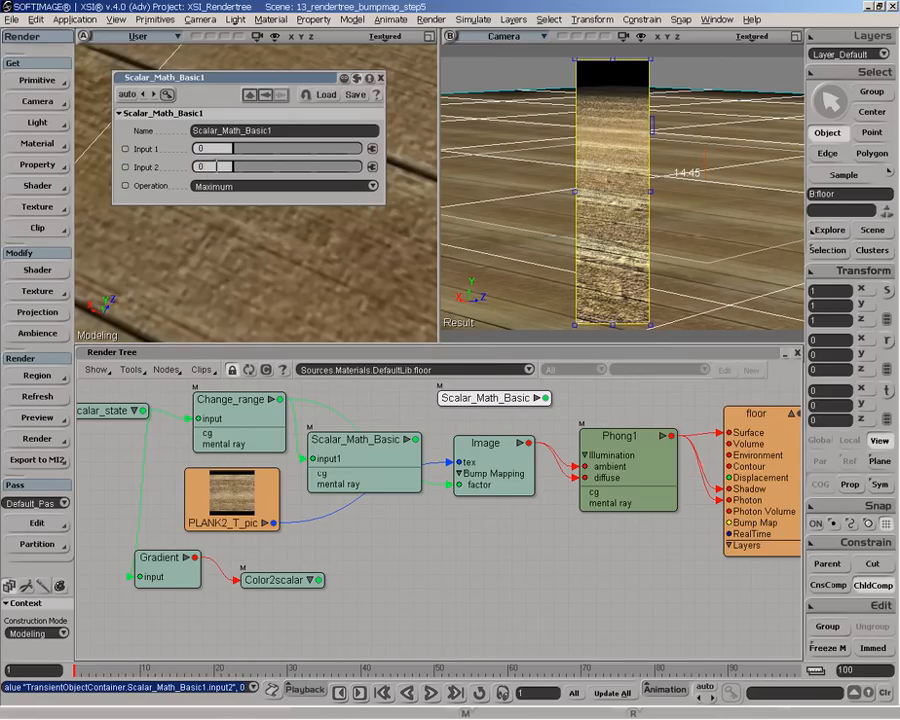
- Connect the Scalar_Math_Basic output to input1 of Scalar_Math_Basic1
click(381, 78)
drag(416, 440, 470, 395)
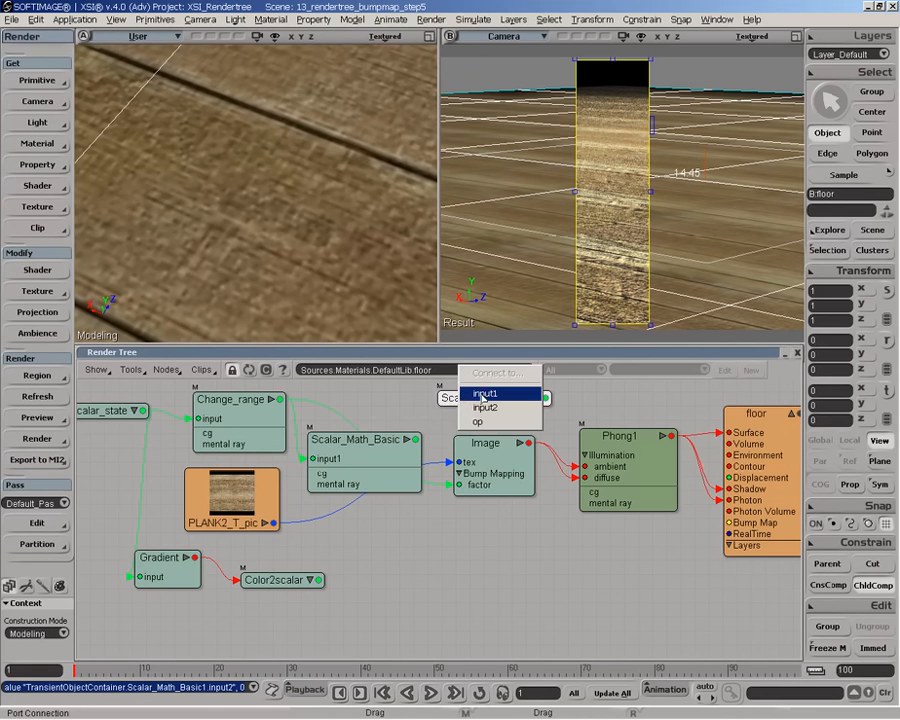
click(484, 394)
- Rearrange the render tree so Change_range, Scalar_Math_Basic and Scalar_Math_Basic1 run in sequence ahead of the Image node without overlap
drag(360, 450, 369, 415)
drag(489, 474, 497, 480)
middle_drag(487, 490, 337, 515)
drag(335, 514, 525, 492)
click(248, 479)
middle_drag(504, 418, 409, 418)
key(z)
right_click(457, 466)
right_click(457, 466)
drag(405, 496, 518, 489)
click(316, 412)
middle_drag(230, 454, 344, 462)
- Connect the Scalar_Math_Basic1 output to the Image node's bump mapping factor, replacing the direct link from Scalar_Math_Basic's side
key(z)
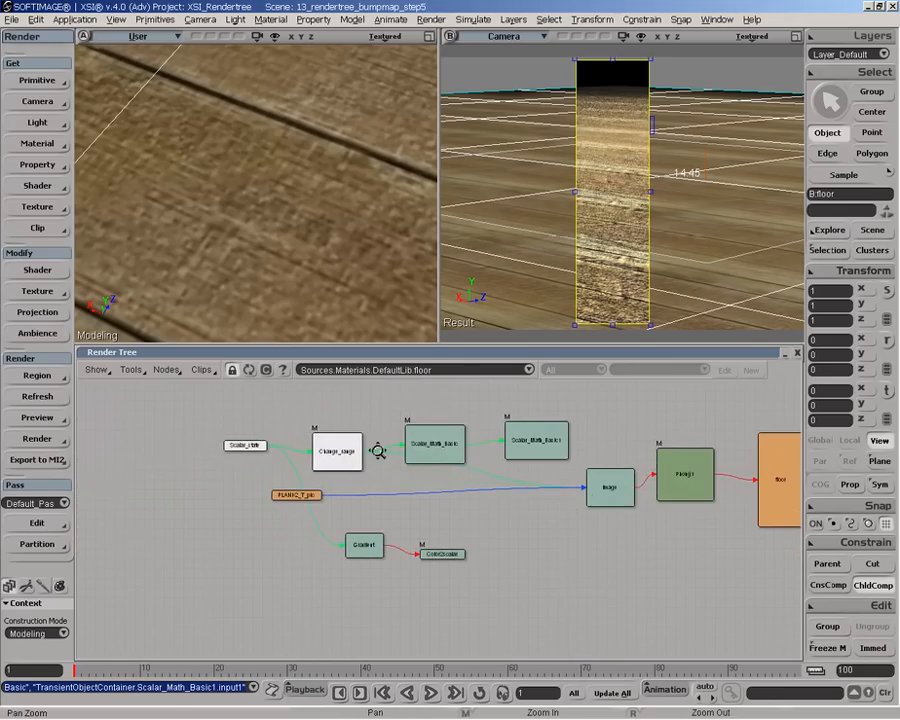
middle_click(492, 428)
drag(492, 428, 315, 473)
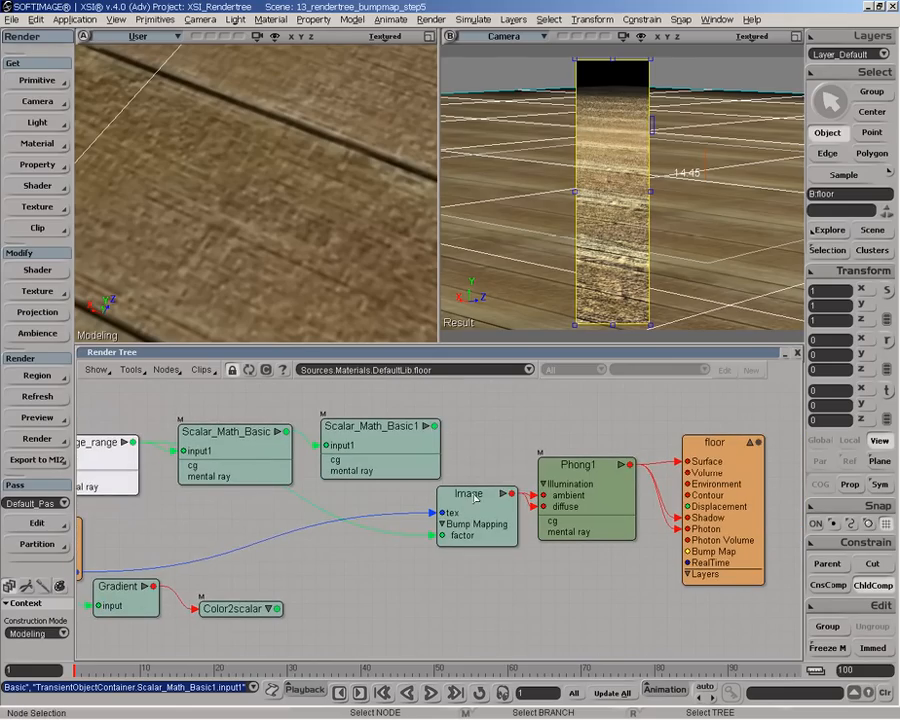
drag(474, 499, 474, 496)
drag(417, 443, 470, 500)
click(494, 596)
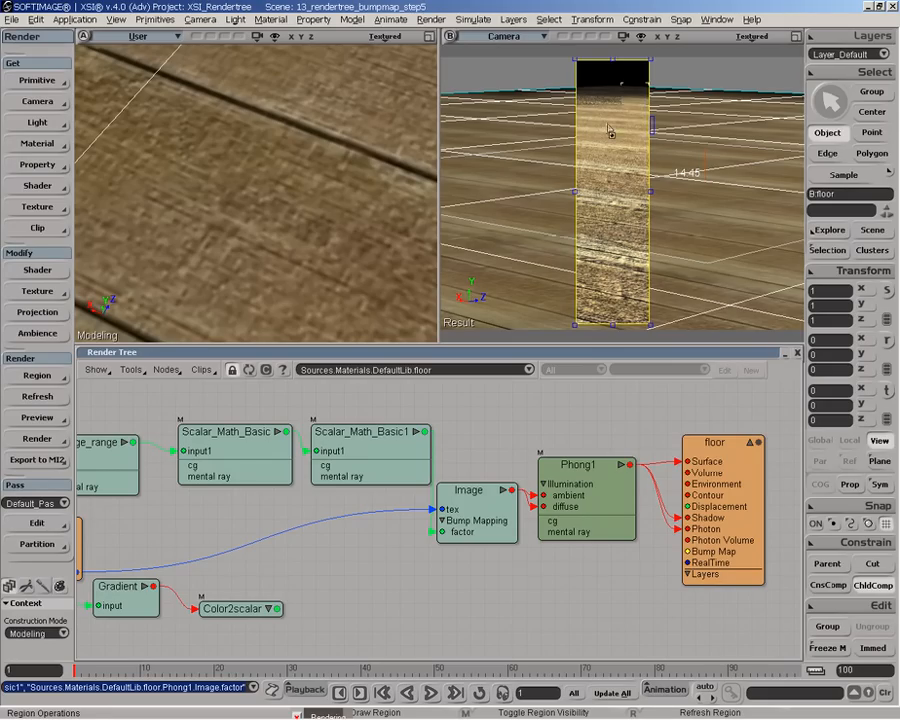
- Tidy the spacing of Change_range, Scalar_Math_Basic and Scalar_Math_Basic1 into an even row between Scalar_state and Image
mouse_move(370, 449)
mouse_down()
mouse_move(358, 457)
mouse_move(366, 453)
mouse_up()
drag(262, 461, 255, 464)
drag(368, 463, 494, 454)
key(z)
right_drag(494, 454, 474, 482)
middle_drag(474, 482, 475, 479)
drag(475, 479, 467, 471)
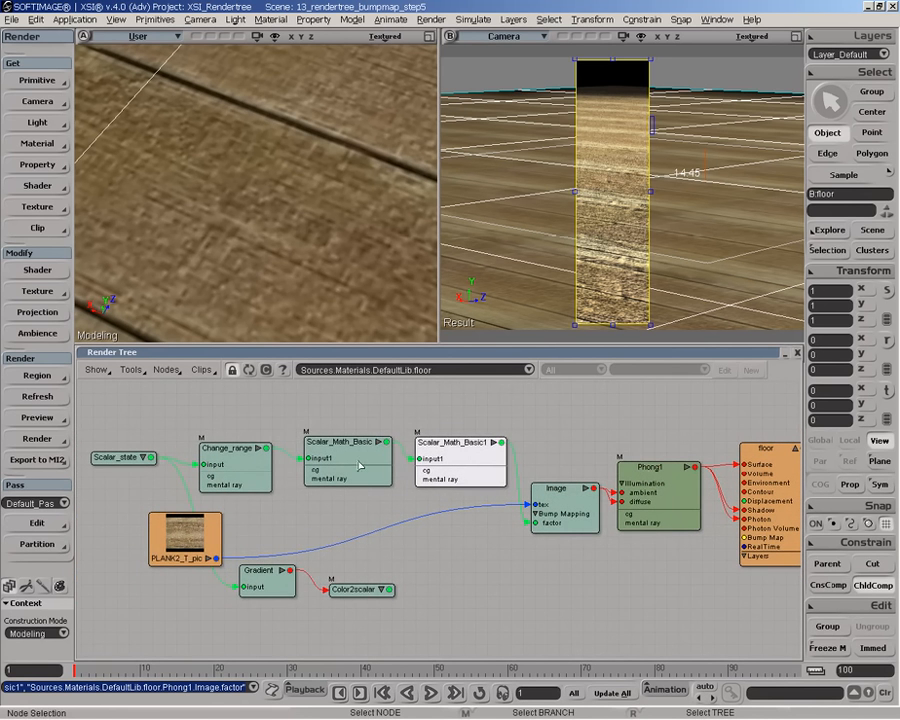
drag(360, 466, 352, 469)
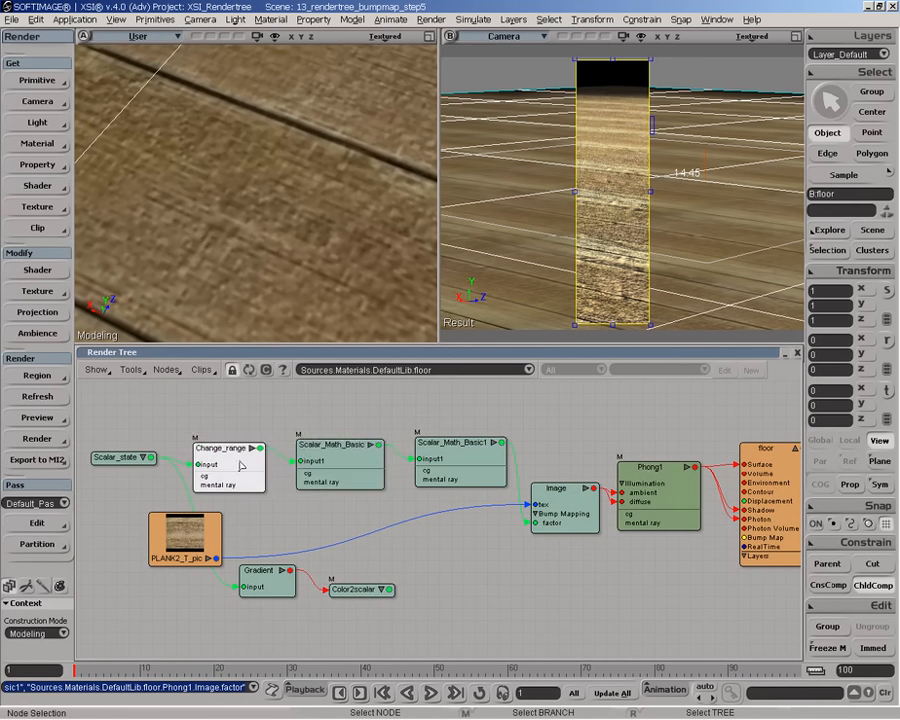
drag(244, 465, 240, 466)
click(260, 418)
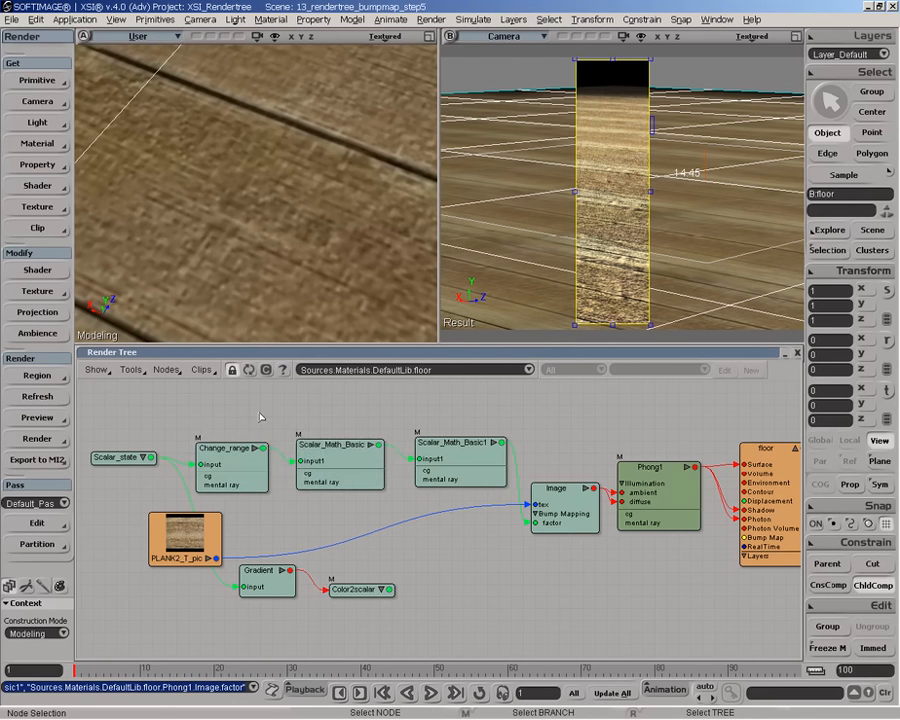